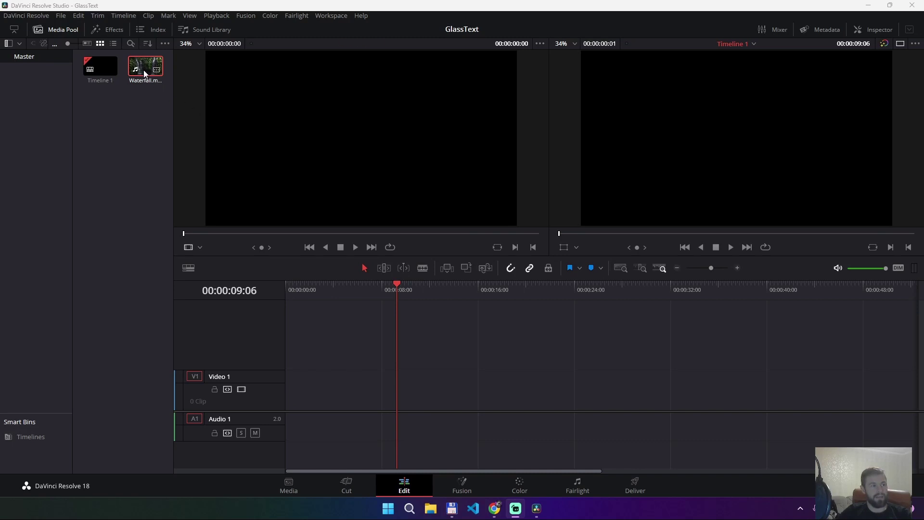
Drag Waterfall.mp4 onto the start of Timeline 1's V1 and A1 tracks
{"action": "mouse_move", "coordinate": [143, 71]}
{"action": "left_mouse_down"}
{"action": "mouse_move", "coordinate": [330, 396]}
{"action": "mouse_move", "coordinate": [302, 398]}
{"action": "left_mouse_up"}
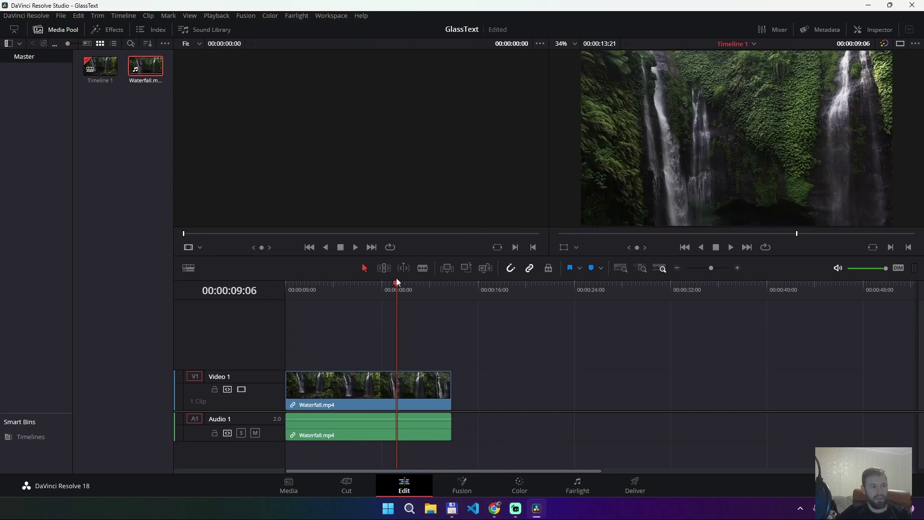
Rewind the playhead, switch to the Fusion page, and bring a Text tool into the node graph
{"action": "left_click_drag", "start_coordinate": [397, 284], "coordinate": [366, 287]}
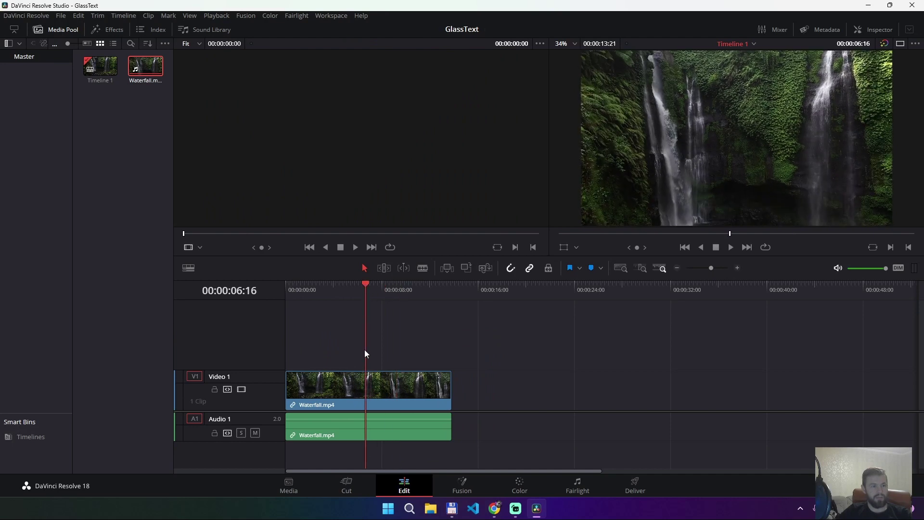
{"action": "left_click", "coordinate": [464, 484]}
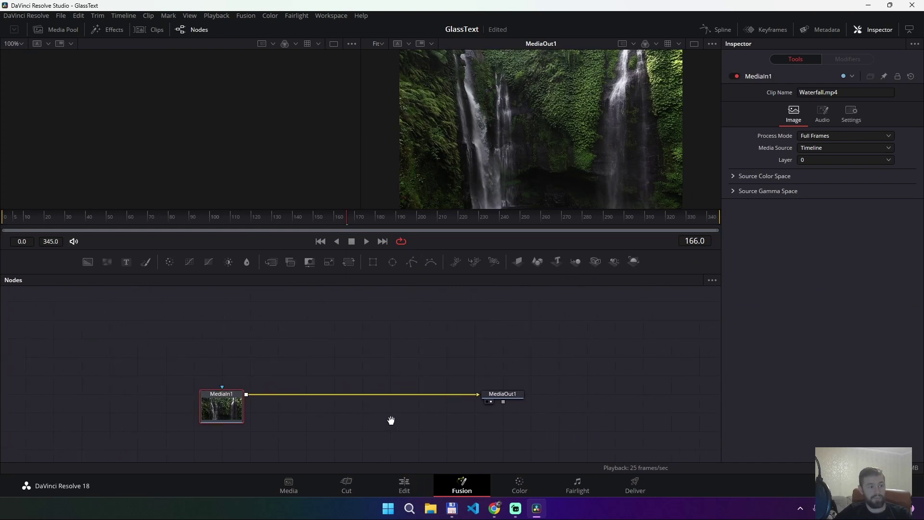
{"action": "mouse_move", "coordinate": [126, 262]}
{"action": "left_mouse_down"}
{"action": "mouse_move", "coordinate": [278, 311]}
{"action": "mouse_move", "coordinate": [305, 308]}
{"action": "left_mouse_up"}
Add a Text node reading 'Fusion' and preview it in the left viewer
{"action": "left_click", "coordinate": [764, 178]}
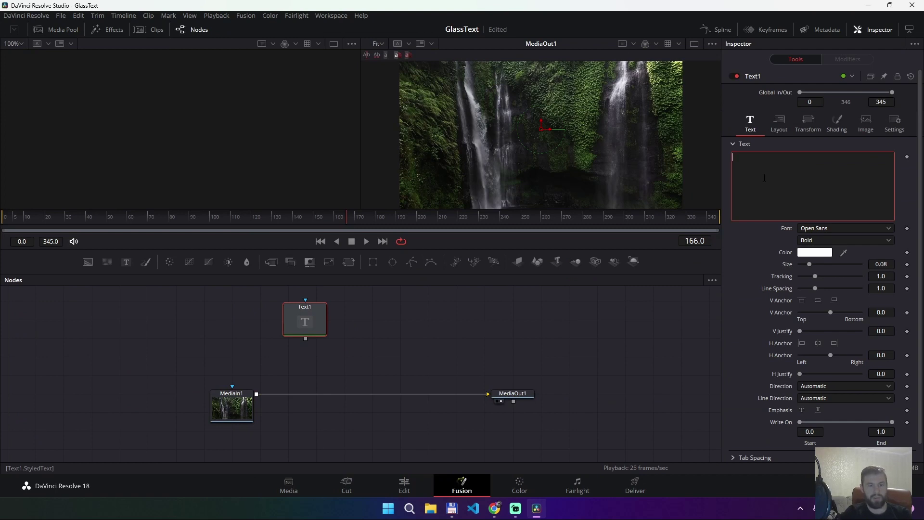
{"action": "type", "text": "Fusion"}
{"action": "left_click", "coordinate": [315, 317]}
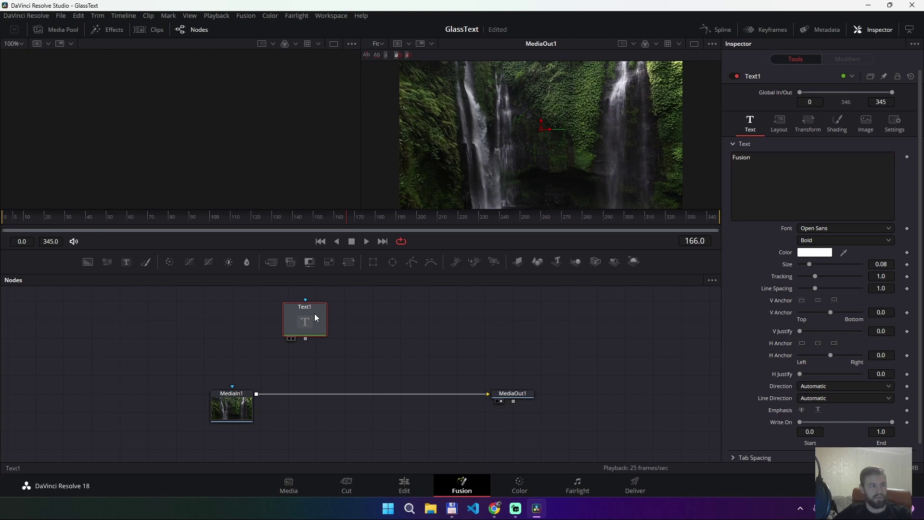
{"action": "left_click", "coordinate": [289, 338]}
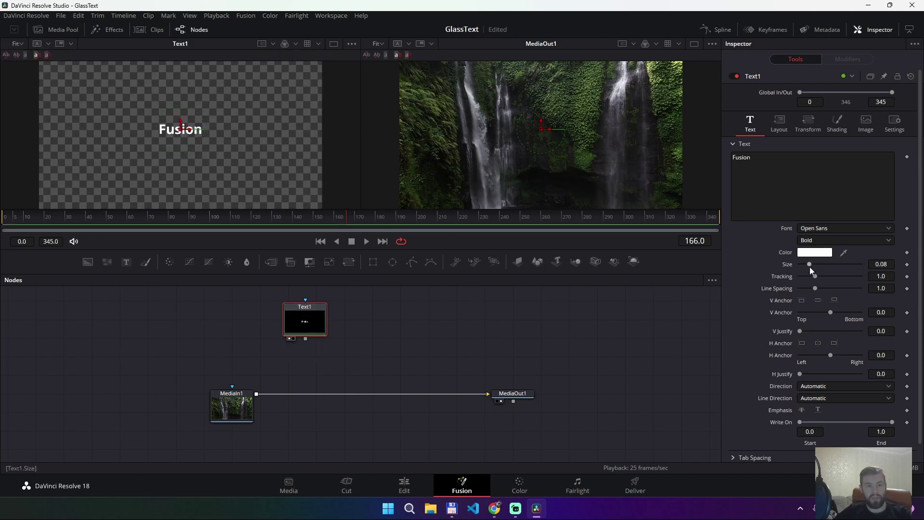
Set the text font to Xirod and size to 0.1929, then search tools for 'displa'
{"action": "left_click", "coordinate": [825, 229]}
{"action": "scroll", "coordinate": [830, 384], "scroll_direction": "down", "scroll_amount": 5}
{"action": "scroll", "coordinate": [830, 384], "scroll_direction": "down", "scroll_amount": 5}
{"action": "scroll", "coordinate": [827, 422], "scroll_direction": "down", "scroll_amount": 5}
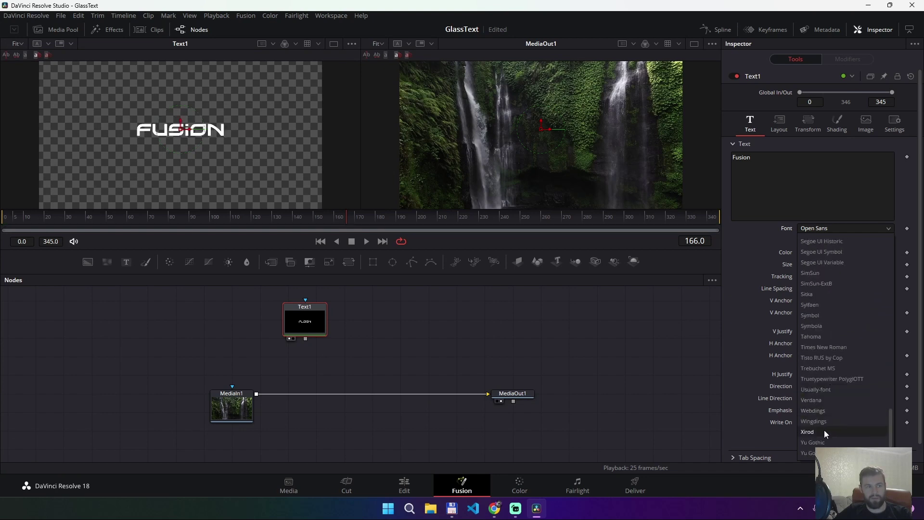
{"action": "left_click", "coordinate": [824, 431]}
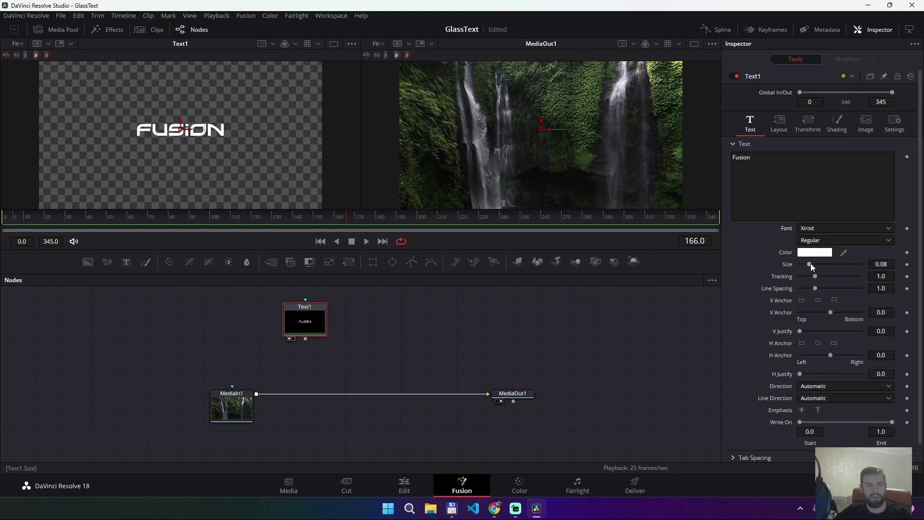
{"action": "left_click_drag", "start_coordinate": [810, 263], "coordinate": [824, 264]}
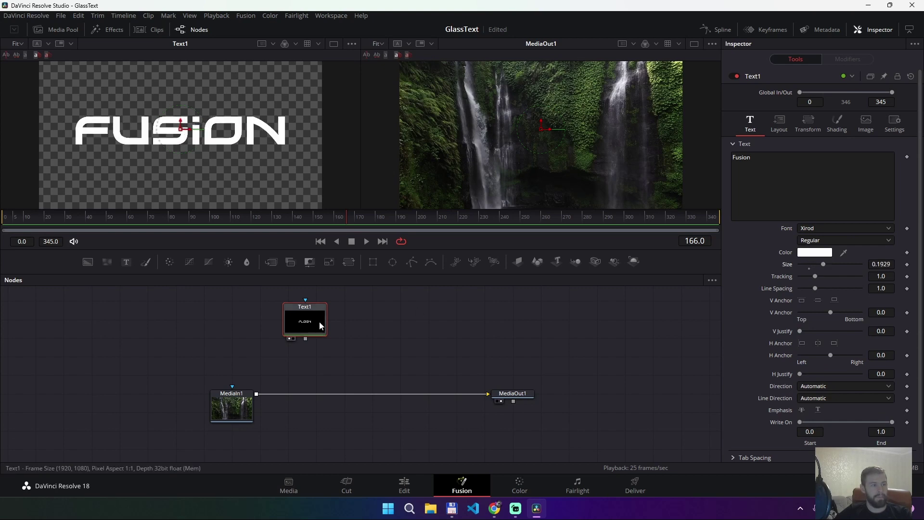
{"action": "left_click", "coordinate": [216, 357]}
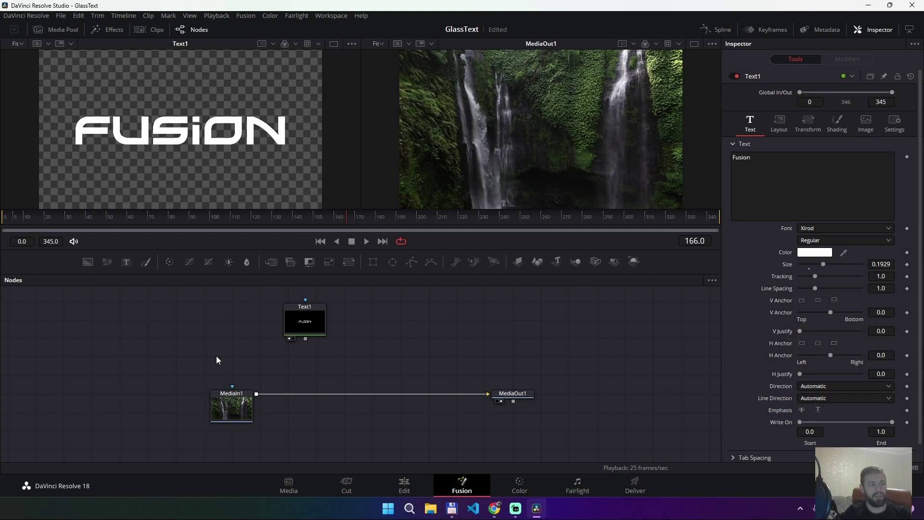
{"action": "key", "text": "shift+space"}
{"action": "type", "text": "displa"}
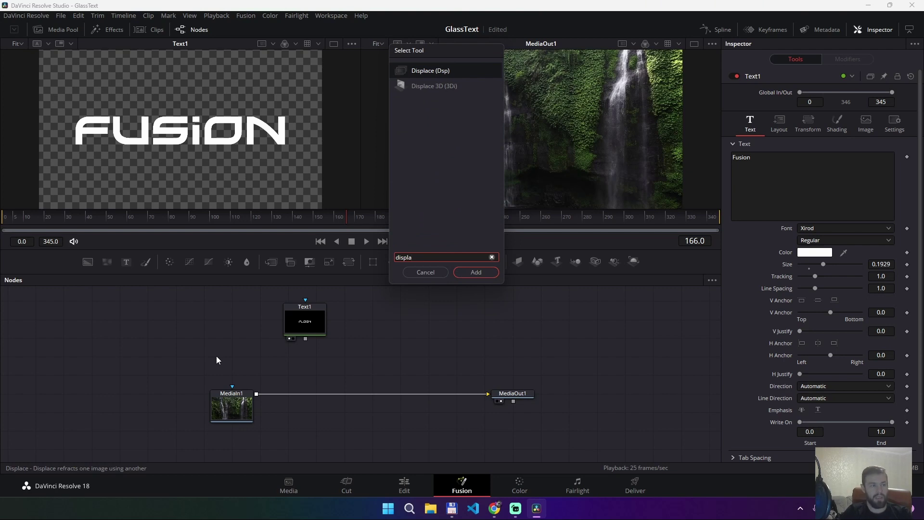
Add a Displace node onto the link and route the MediaIn1 waterfall footage into it
{"action": "key", "text": "Return"}
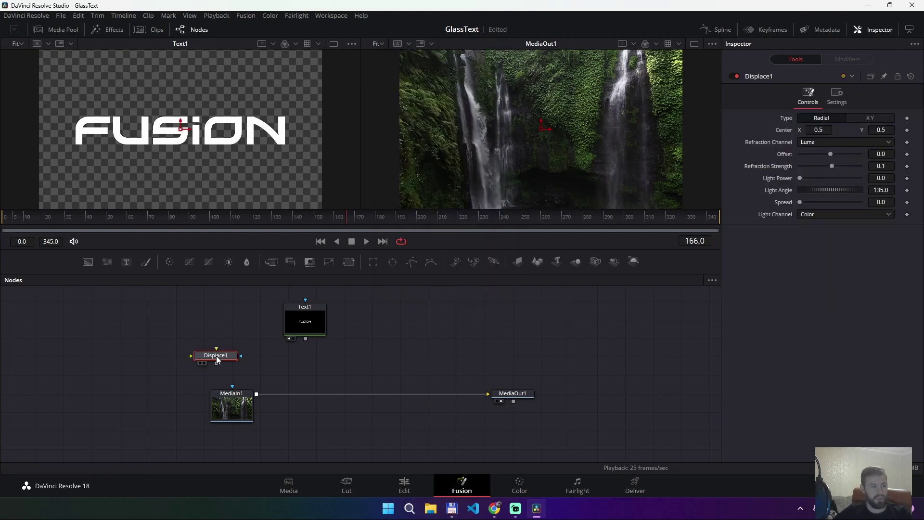
{"action": "left_click_drag", "start_coordinate": [217, 360], "coordinate": [450, 361]}
{"action": "mouse_move", "coordinate": [477, 393]}
{"action": "left_mouse_down"}
{"action": "mouse_move", "coordinate": [414, 393]}
{"action": "mouse_move", "coordinate": [408, 349]}
{"action": "mouse_move", "coordinate": [450, 354]}
{"action": "mouse_move", "coordinate": [387, 394]}
{"action": "left_mouse_up"}
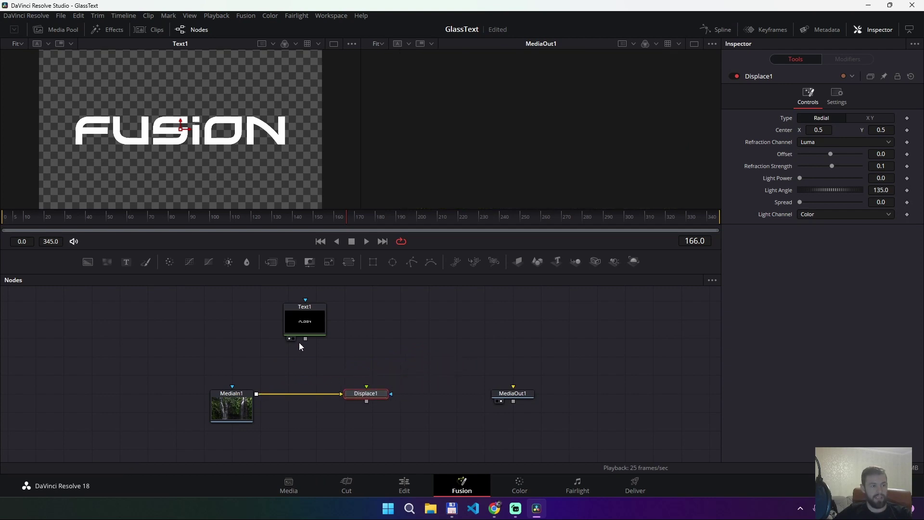
Connect Text1 to Displace1's Foreground and Displace1's output to MediaOut1
{"action": "left_click_drag", "start_coordinate": [305, 339], "coordinate": [366, 387]}
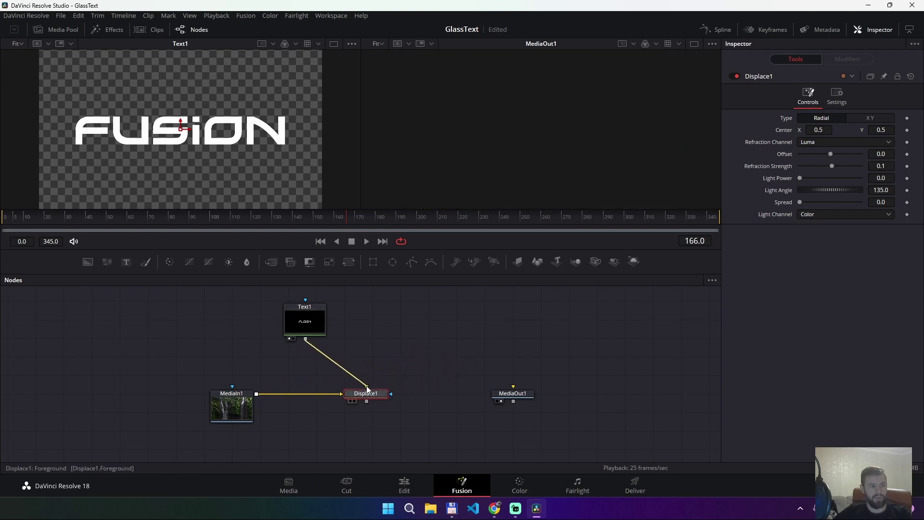
{"action": "left_click_drag", "start_coordinate": [309, 317], "coordinate": [360, 315]}
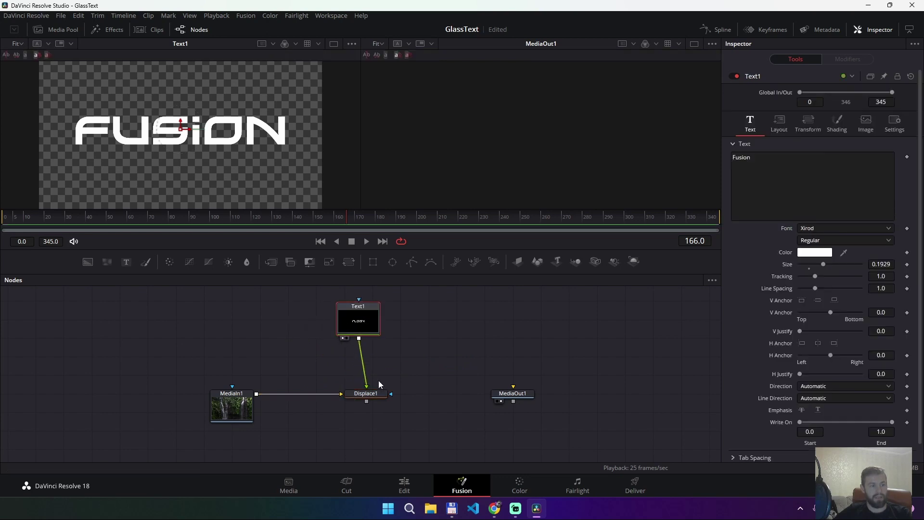
{"action": "left_click_drag", "start_coordinate": [367, 401], "coordinate": [540, 384]}
{"action": "left_click_drag", "start_coordinate": [367, 401], "coordinate": [514, 386]}
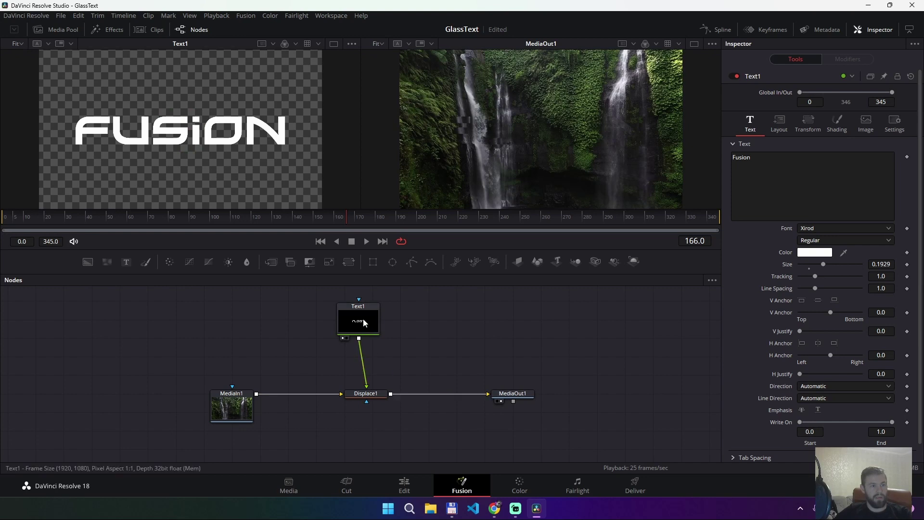
{"action": "left_click_drag", "start_coordinate": [363, 320], "coordinate": [371, 321]}
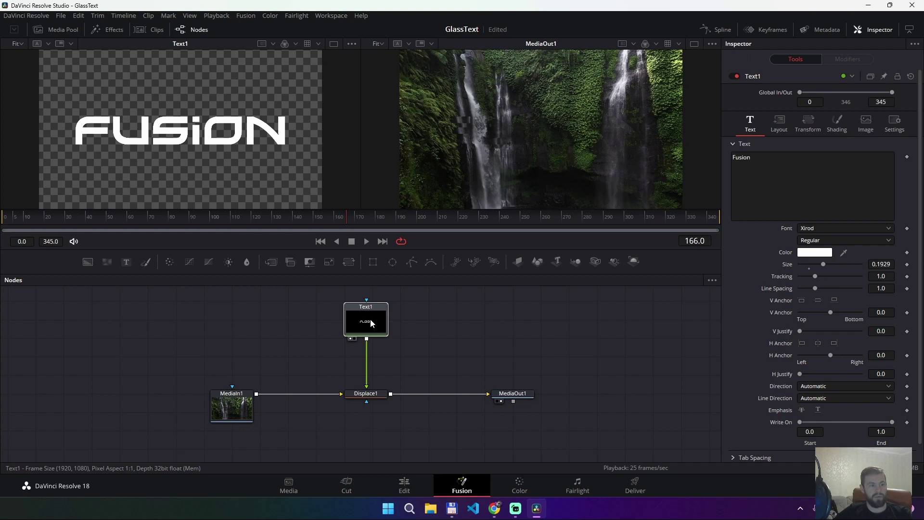
{"action": "left_click", "coordinate": [364, 398]}
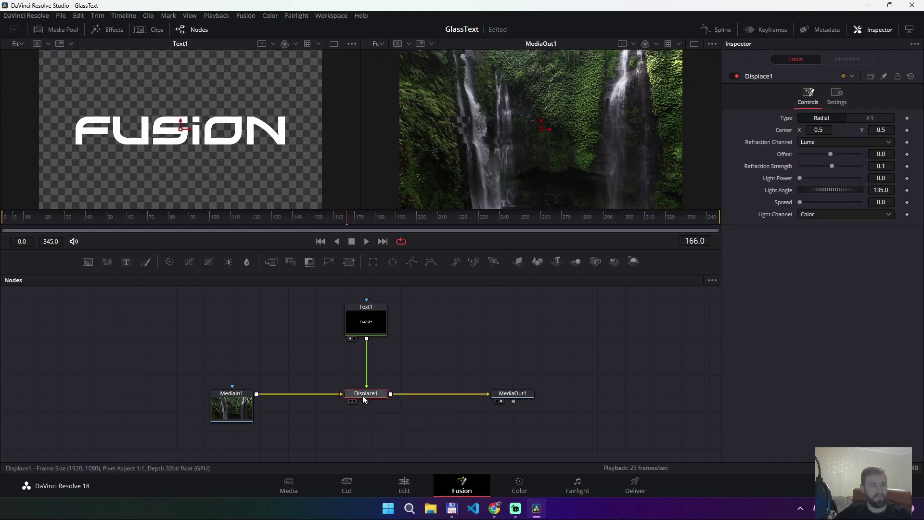
At frame 60, set Displace1 Refraction Strength to 0, leaving Light Power at 0
{"action": "left_click", "coordinate": [128, 218]}
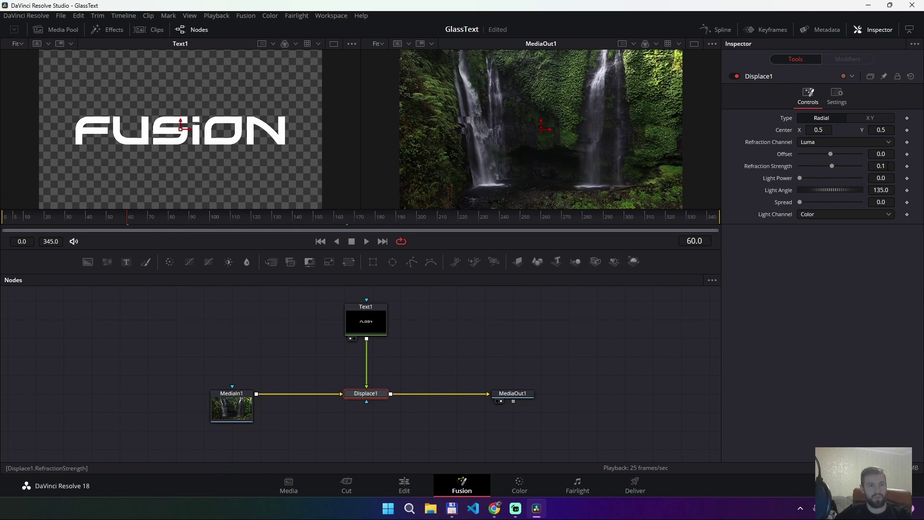
{"action": "left_click", "coordinate": [881, 165]}
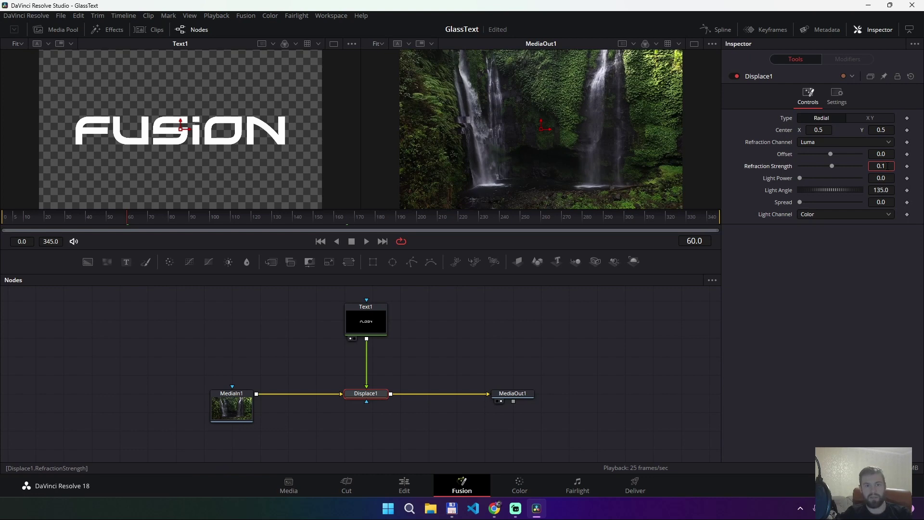
{"action": "key", "text": "BackSpace"}
{"action": "key", "text": "BackSpace"}
{"action": "key", "text": "BackSpace"}
{"action": "type", "text": "0"}
{"action": "key", "text": "Tab"}
{"action": "left_click", "coordinate": [875, 264]}
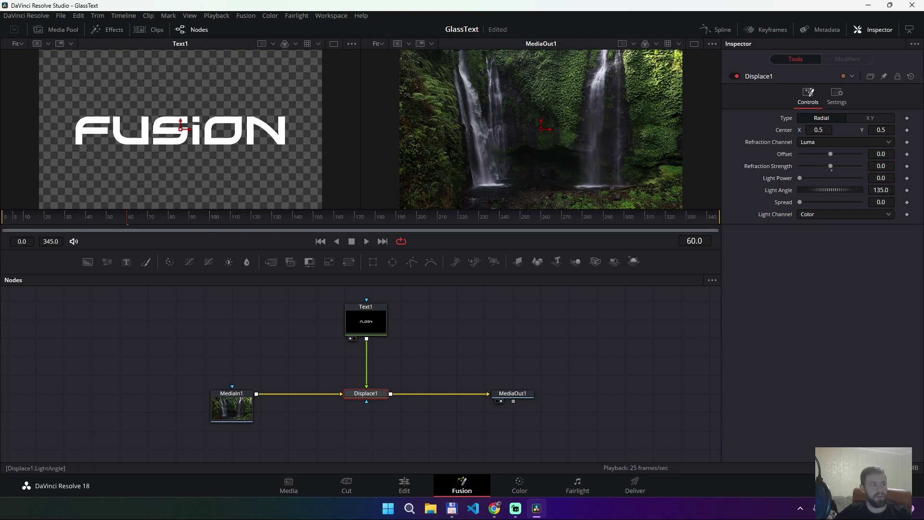
Keyframe Refraction Strength, Light Power, Light Angle and Spread, then go to frame 100 and save
{"action": "left_click", "coordinate": [907, 166]}
{"action": "left_click", "coordinate": [907, 178]}
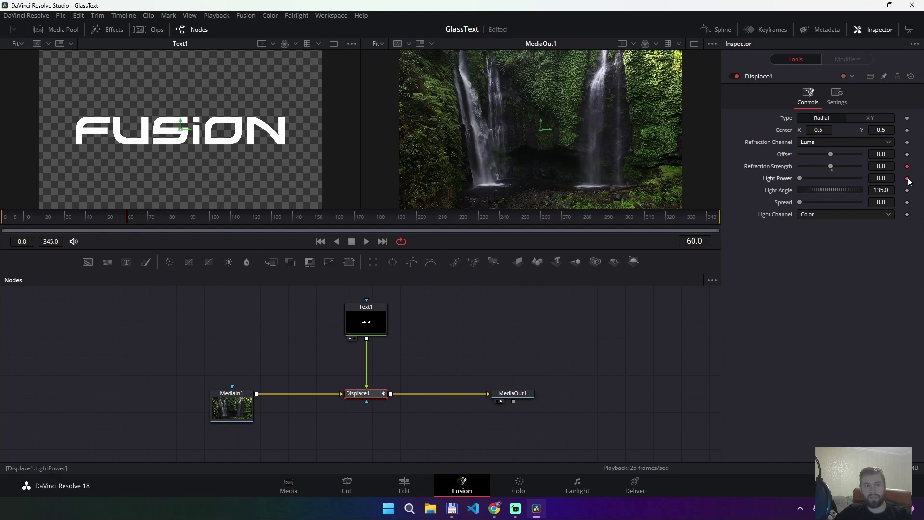
{"action": "left_click", "coordinate": [907, 191]}
{"action": "left_click", "coordinate": [908, 202]}
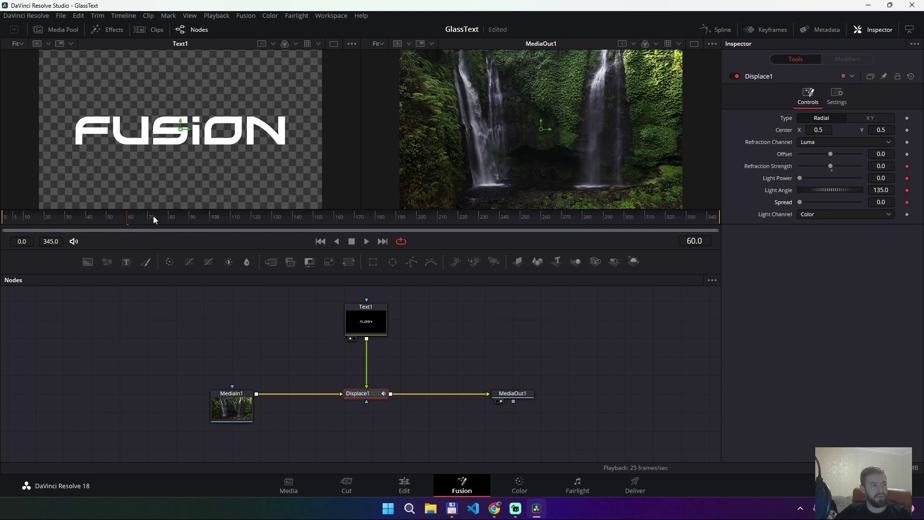
{"action": "left_click", "coordinate": [210, 217]}
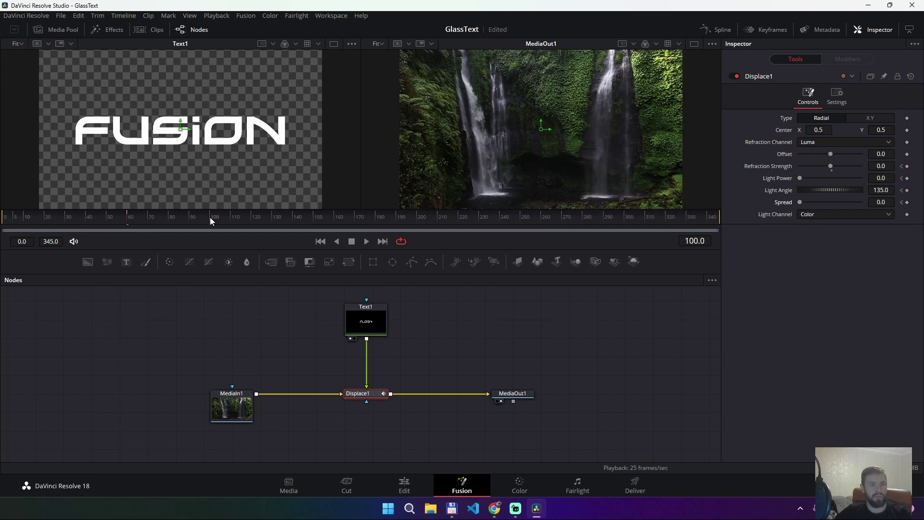
{"action": "key", "text": "ctrl+s"}
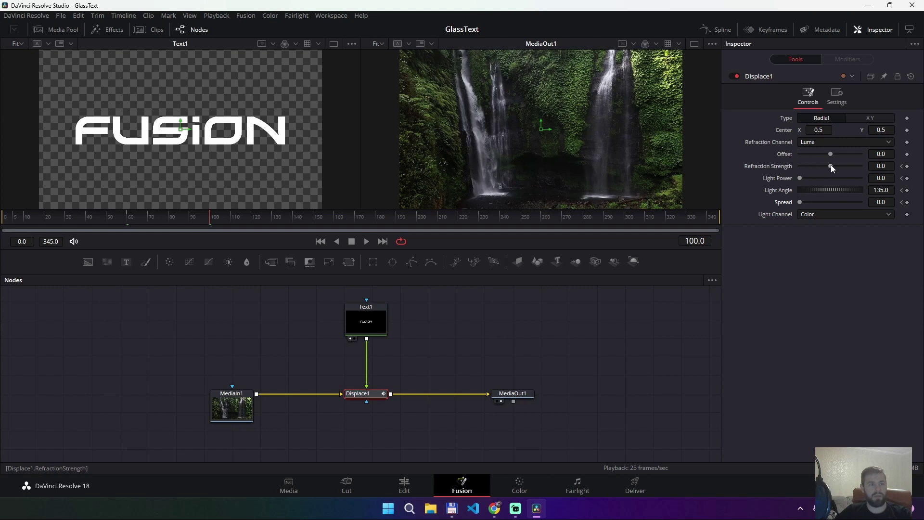
Set Refraction Strength 0.98, Spread 0.496, Light Power 2.362 and Light Angle 411.5 at frame 100
{"action": "left_click_drag", "start_coordinate": [831, 164], "coordinate": [846, 167]}
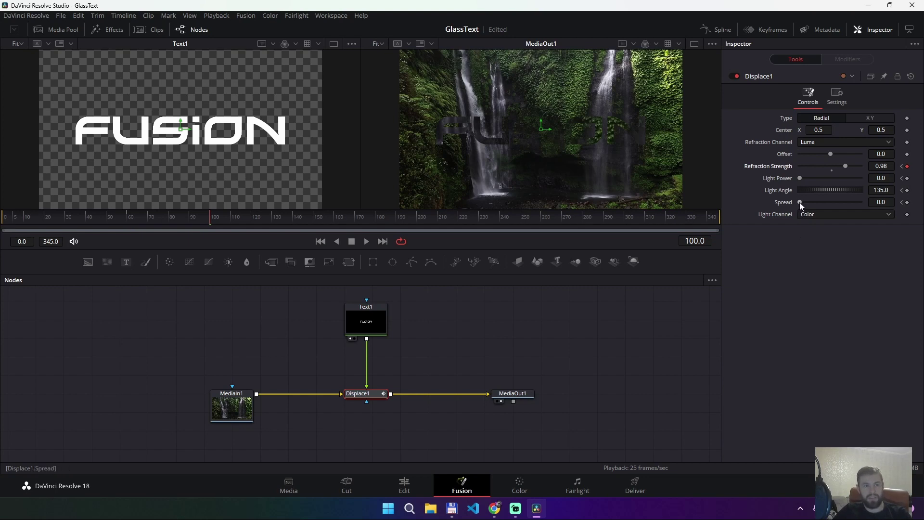
{"action": "left_click_drag", "start_coordinate": [800, 202], "coordinate": [814, 204]}
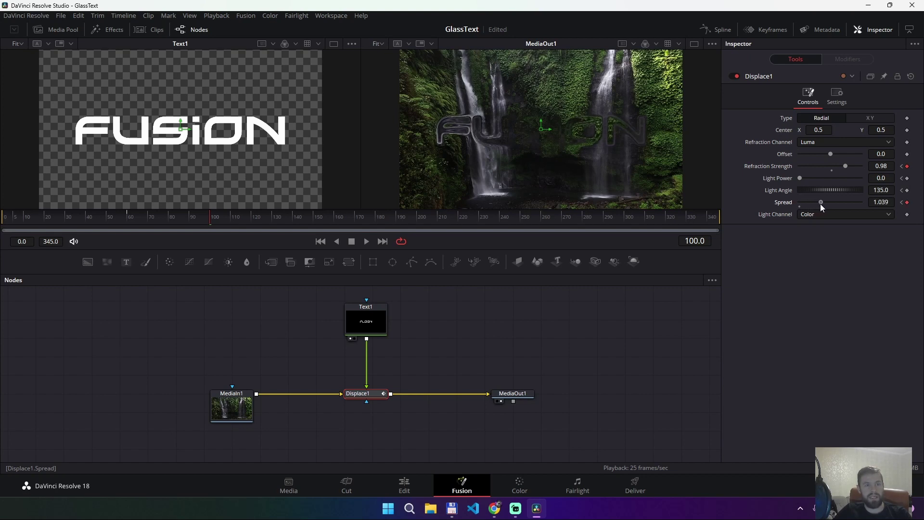
{"action": "mouse_move", "coordinate": [814, 204]}
{"action": "left_mouse_down"}
{"action": "mouse_move", "coordinate": [861, 207]}
{"action": "mouse_move", "coordinate": [811, 200]}
{"action": "left_mouse_up"}
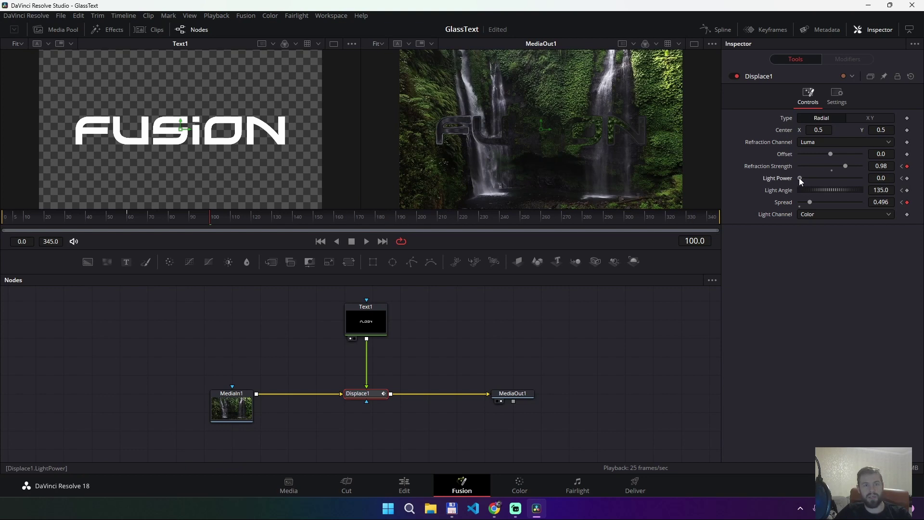
{"action": "left_click_drag", "start_coordinate": [799, 178], "coordinate": [848, 181]}
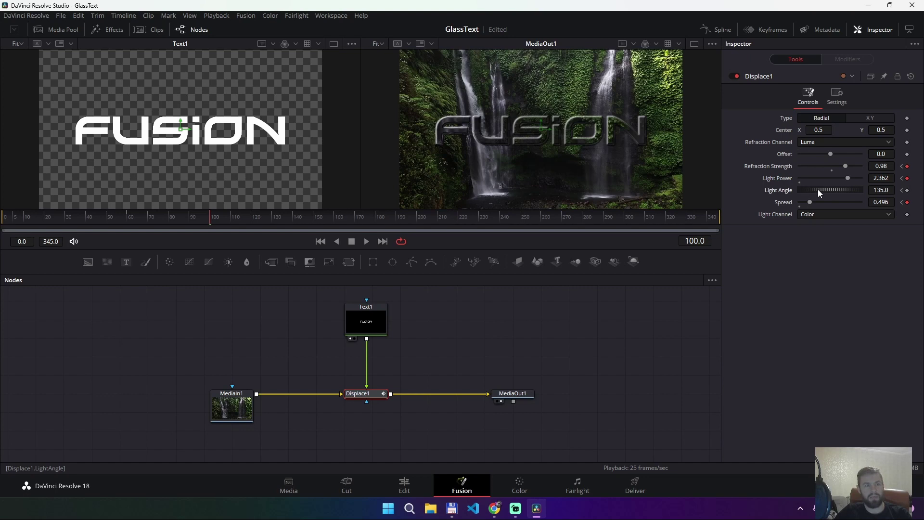
{"action": "left_click_drag", "start_coordinate": [821, 189], "coordinate": [868, 191]}
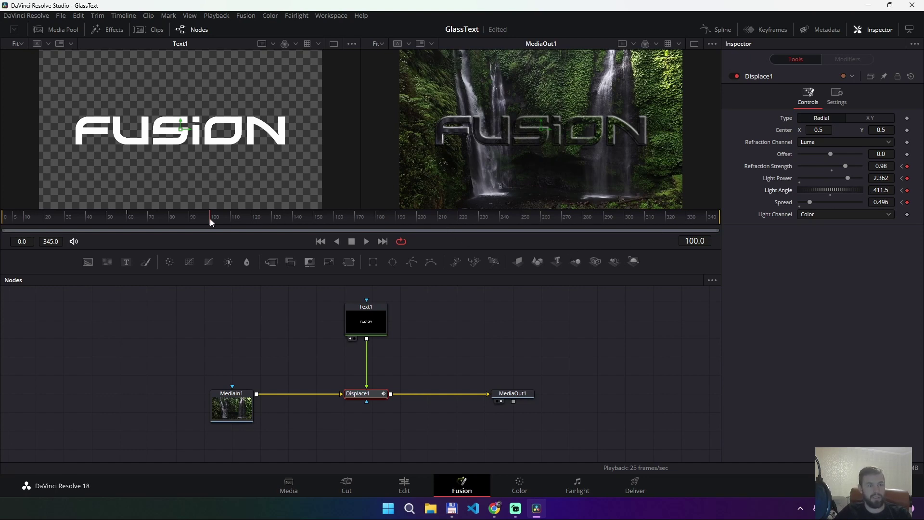
Play the animation from the first frame, stop at frame 156, and save the project
{"action": "left_click", "coordinate": [319, 241]}
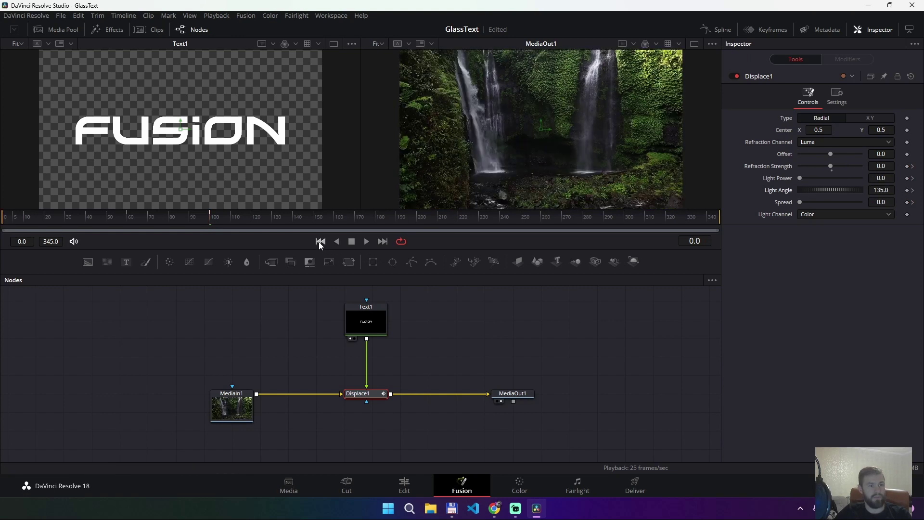
{"action": "left_click", "coordinate": [367, 243]}
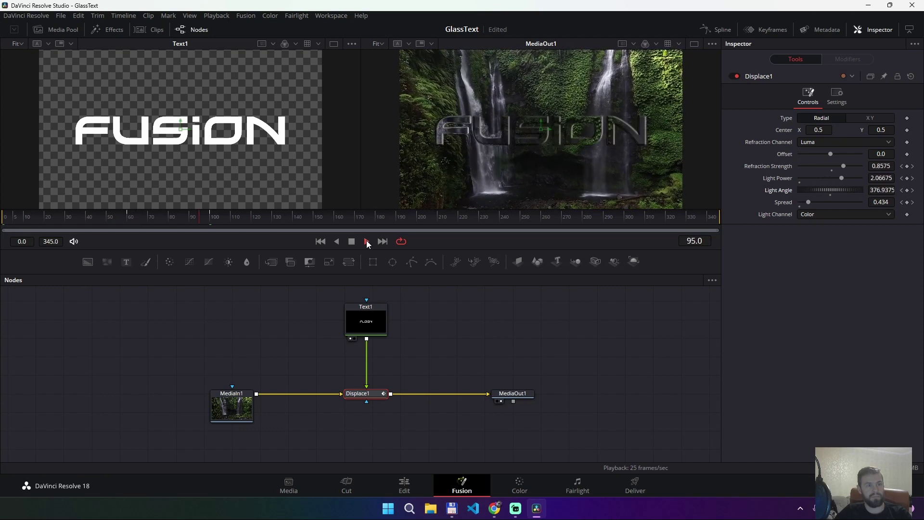
{"action": "left_click", "coordinate": [352, 241]}
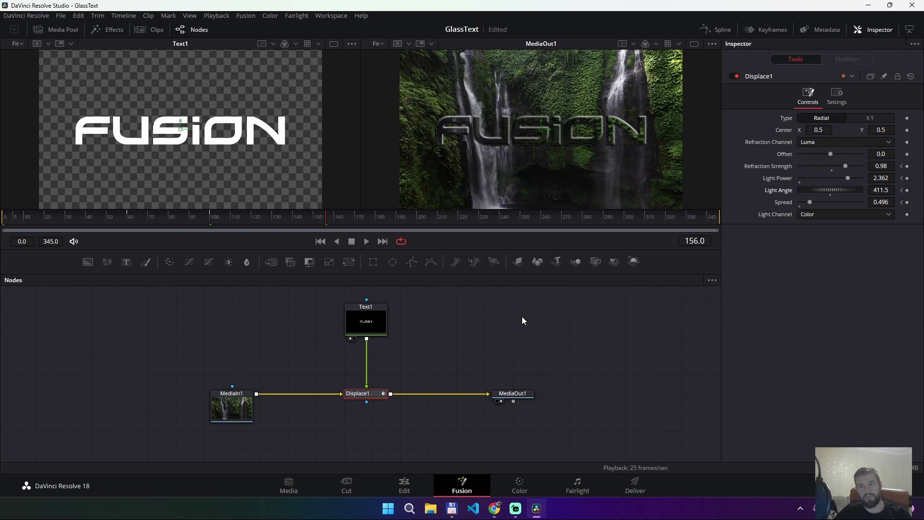
{"action": "key", "text": "ctrl+s"}
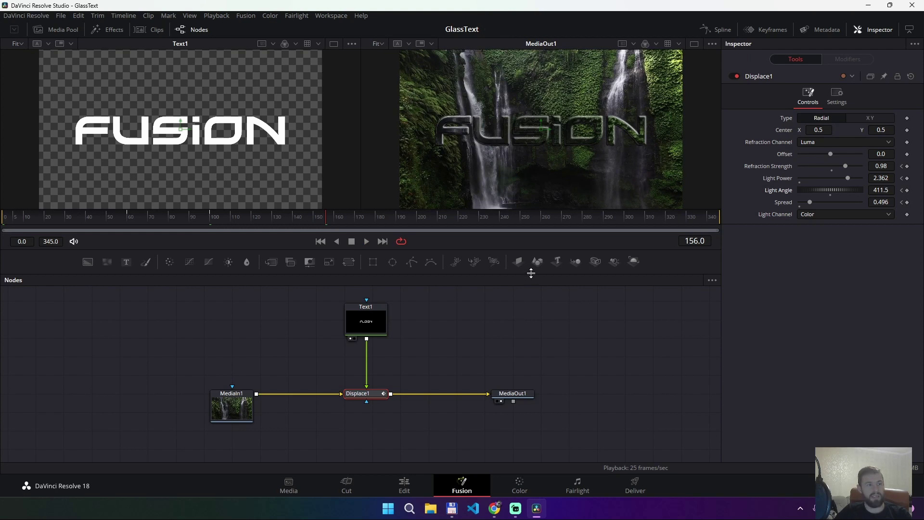
In the Spline panel, select all Displace1 keyframes and apply Smooth easing
{"action": "left_click", "coordinate": [717, 30]}
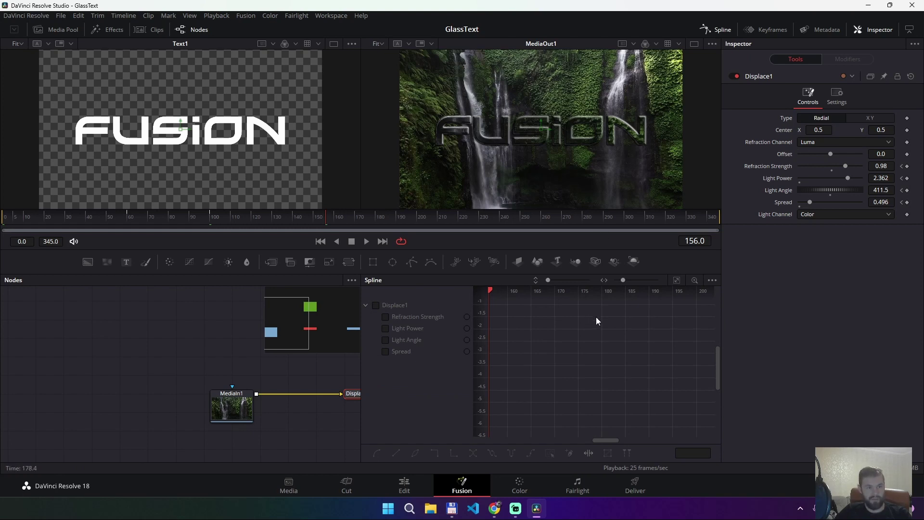
{"action": "left_click", "coordinate": [376, 305]}
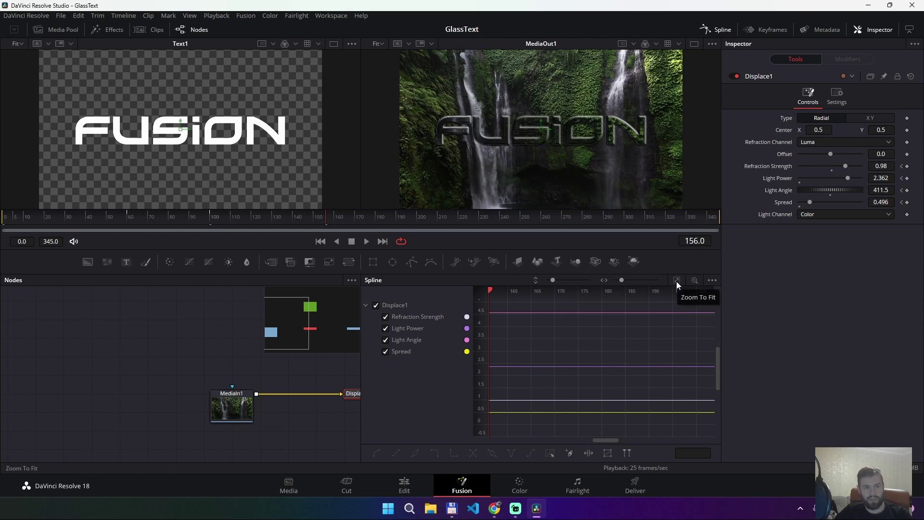
{"action": "left_click", "coordinate": [677, 282]}
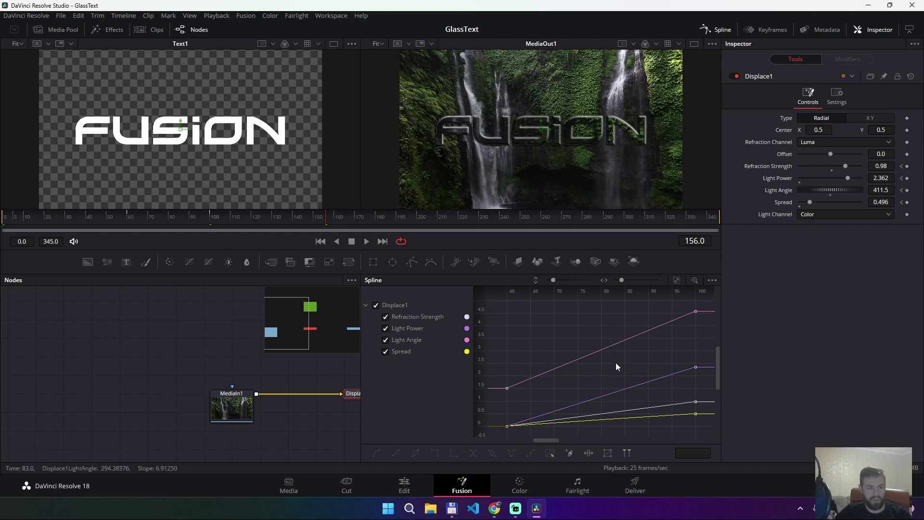
{"action": "left_click_drag", "start_coordinate": [615, 363], "coordinate": [602, 360]}
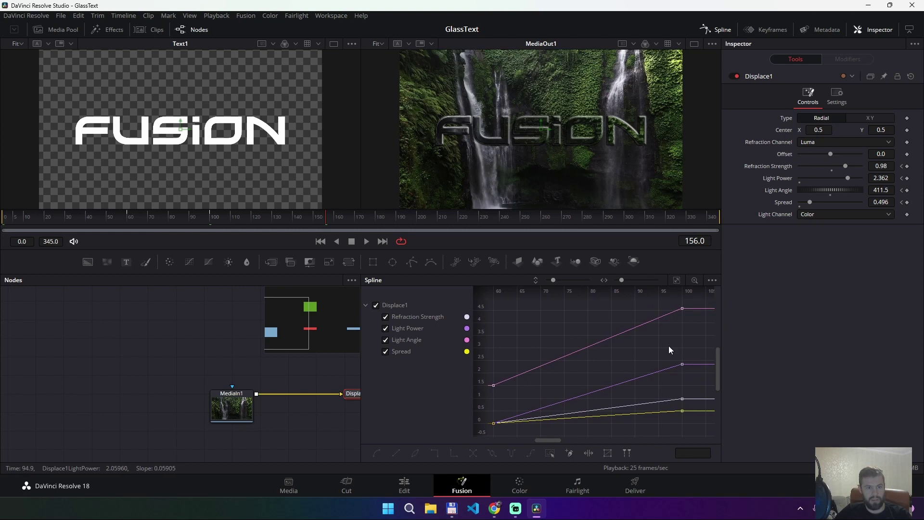
{"action": "mouse_move", "coordinate": [697, 301]}
{"action": "left_mouse_down"}
{"action": "mouse_move", "coordinate": [692, 389]}
{"action": "mouse_move", "coordinate": [489, 433]}
{"action": "left_mouse_up"}
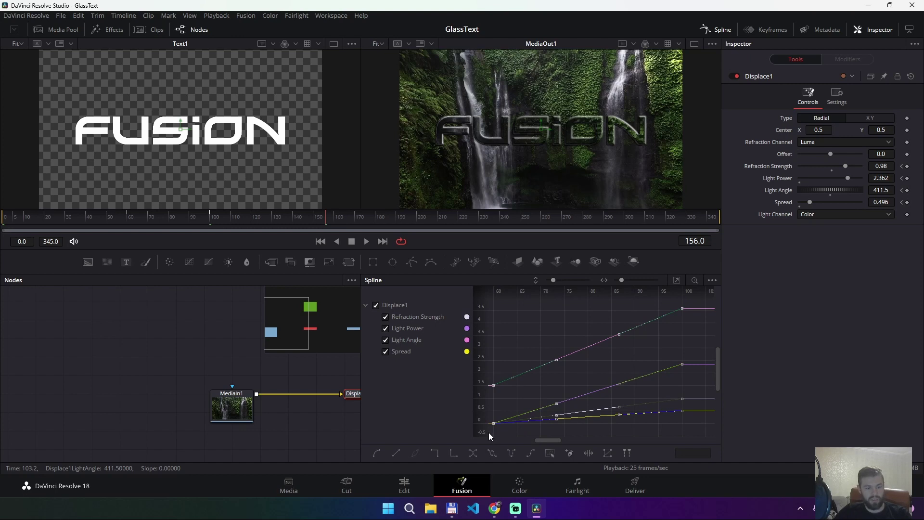
{"action": "left_click", "coordinate": [378, 454]}
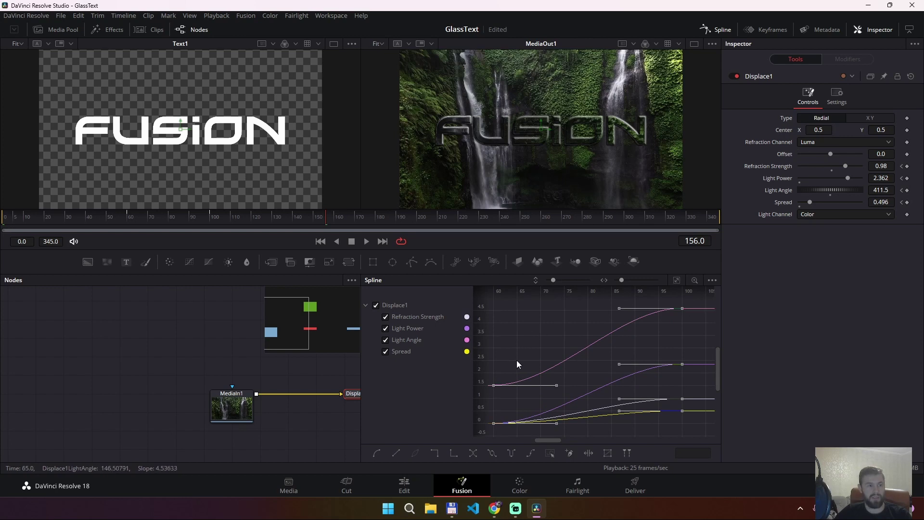
{"action": "left_click", "coordinate": [719, 30]}
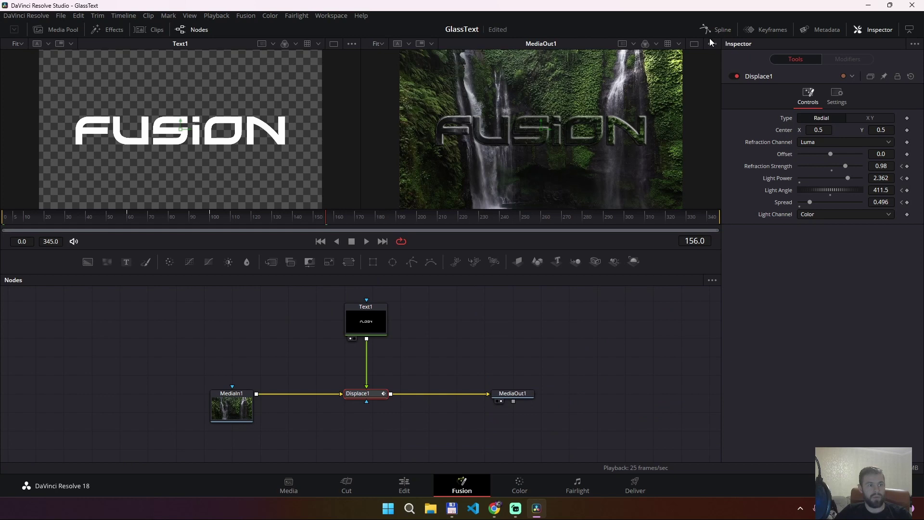
{"action": "left_click", "coordinate": [321, 242]}
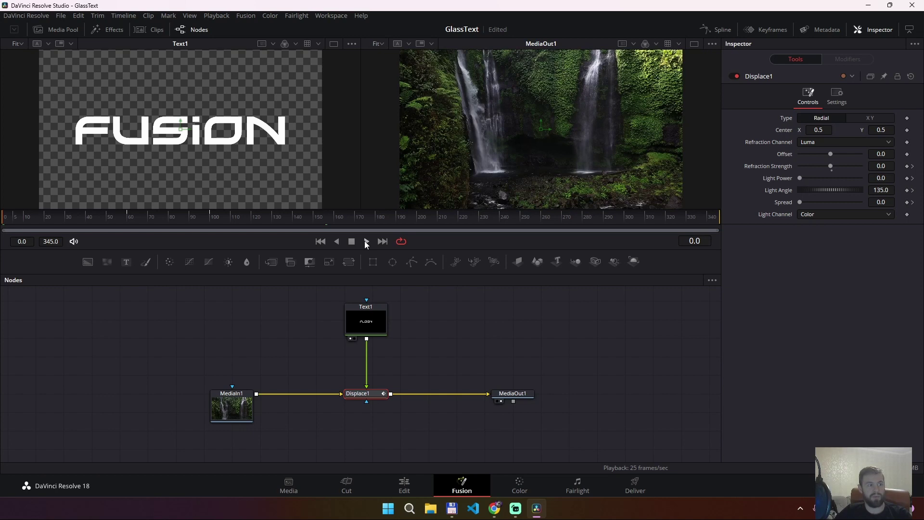
{"action": "left_click", "coordinate": [365, 242]}
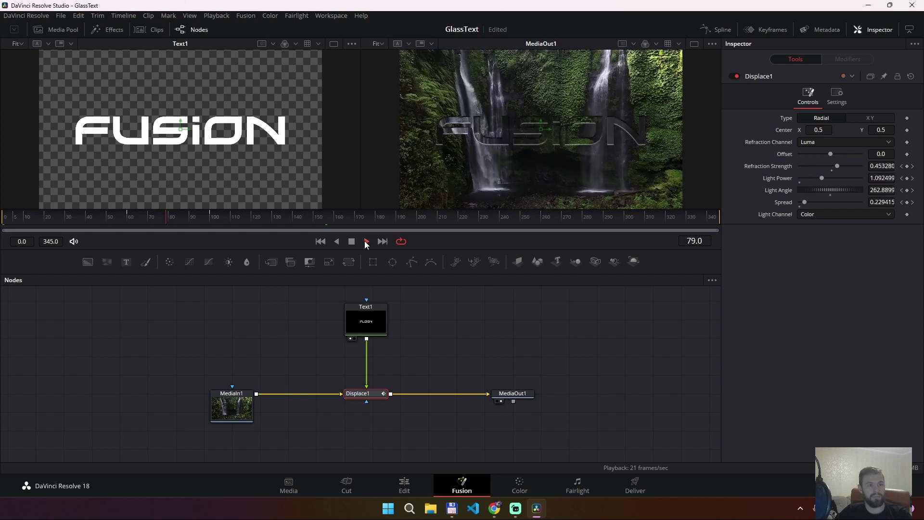
{"action": "left_click", "coordinate": [353, 241]}
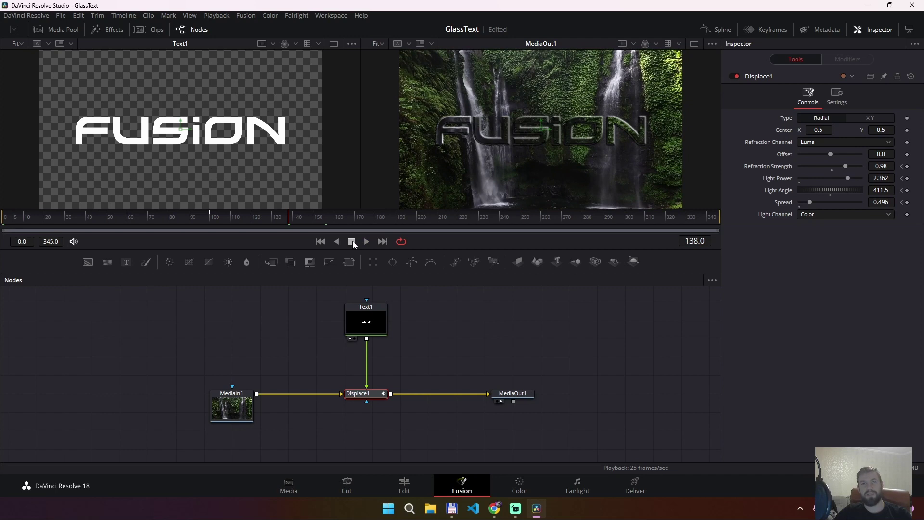